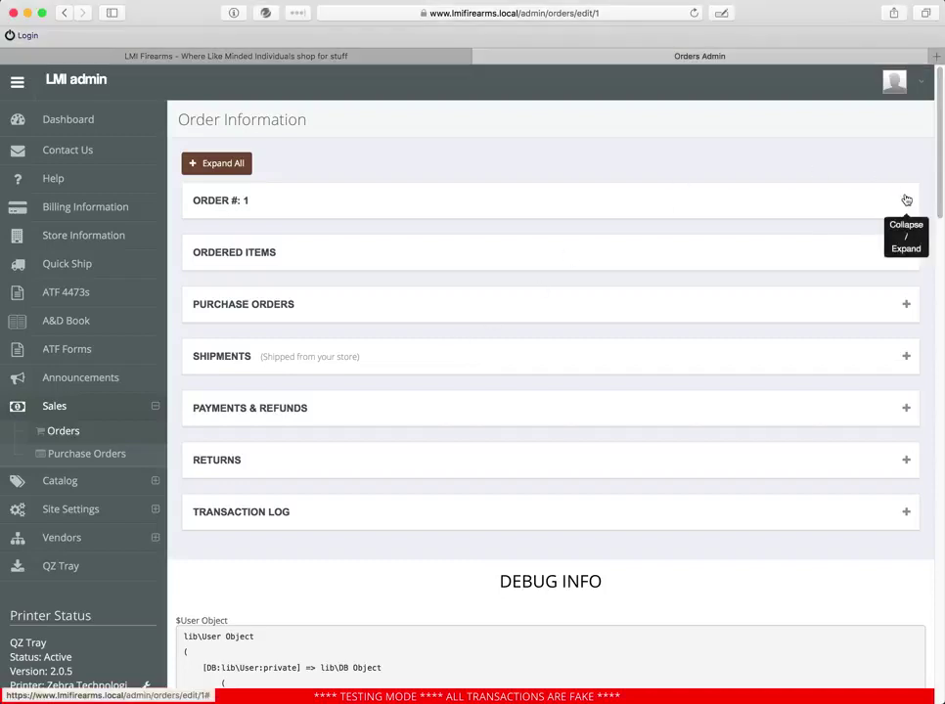
Step: Review the order's billing, shipping and FFL details, including the chosen shipping method, and collapse the section again
{"action": "left_click", "coordinate": [904, 199]}
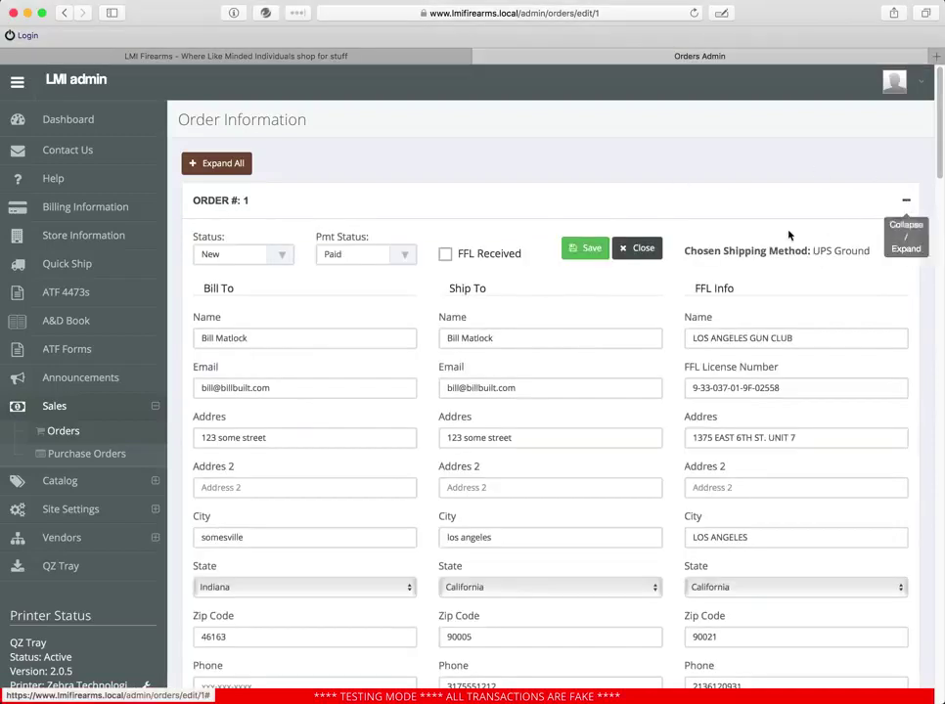
{"action": "scroll", "coordinate": [544, 331], "scroll_direction": "down", "scroll_amount": 2}
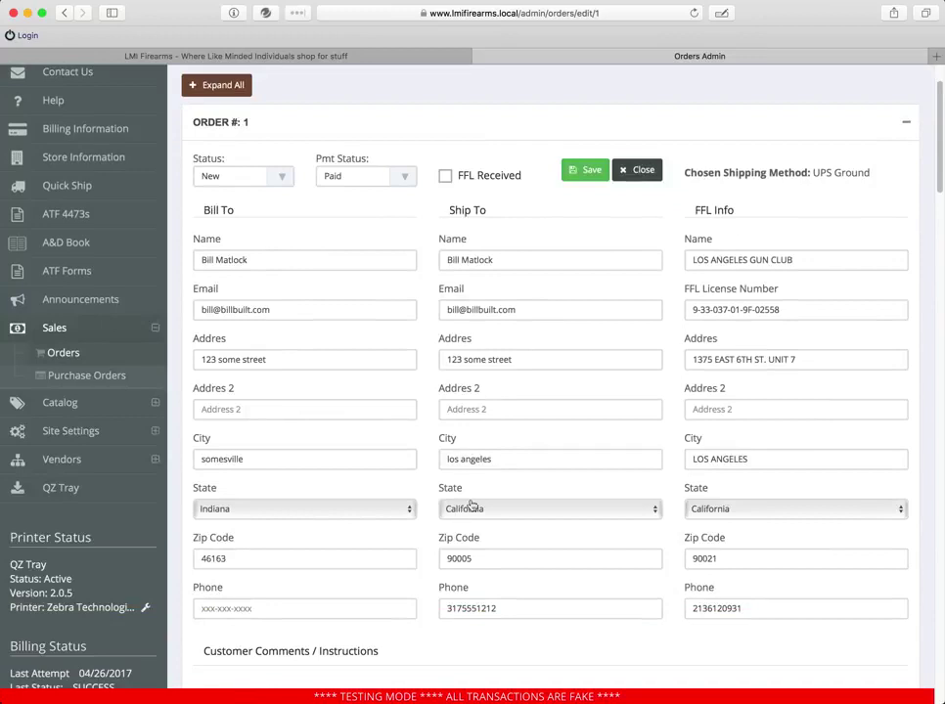
{"action": "left_click", "coordinate": [906, 122]}
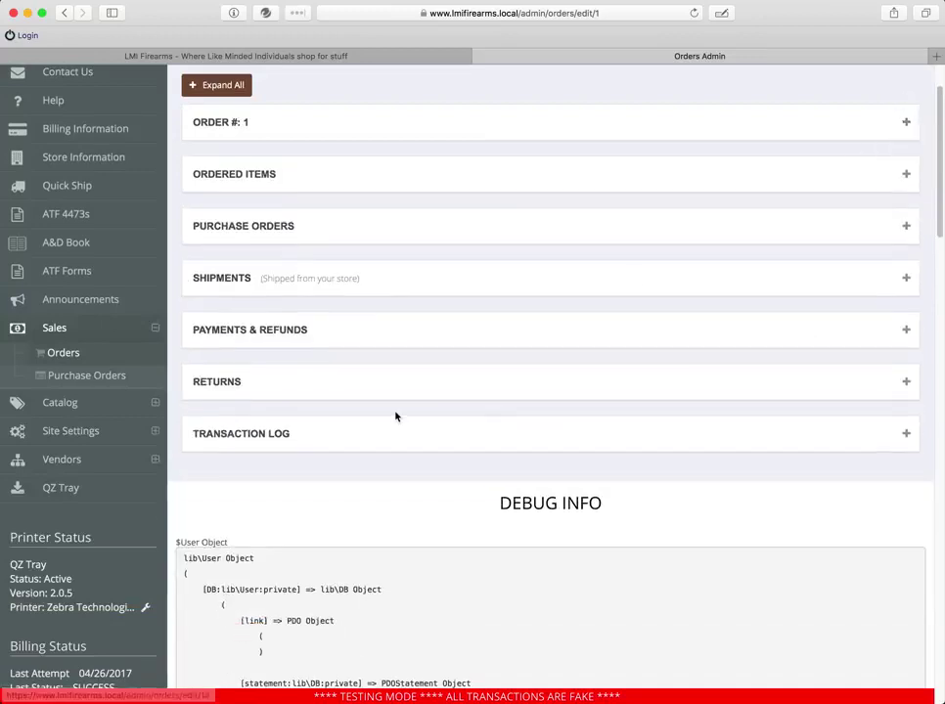
Step: Expand the order's shipments and start a new package for Shipment # 1
{"action": "scroll", "coordinate": [414, 293], "scroll_direction": "down", "scroll_amount": 1}
{"action": "left_click", "coordinate": [905, 259]}
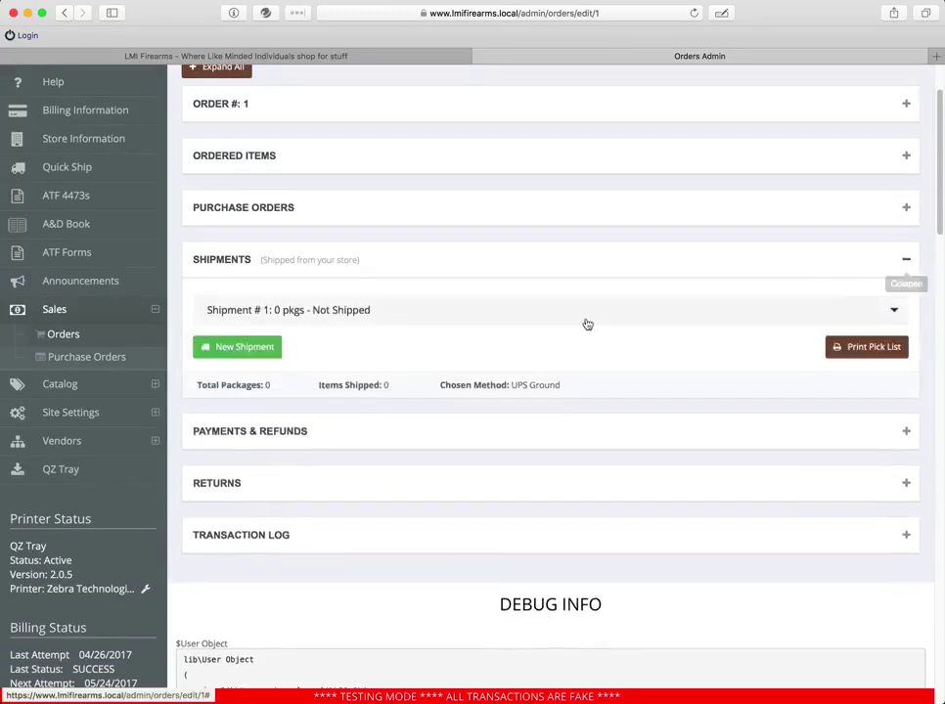
{"action": "scroll", "coordinate": [587, 324], "scroll_direction": "down", "scroll_amount": 2}
{"action": "left_click", "coordinate": [310, 271]}
{"action": "left_click", "coordinate": [245, 301]}
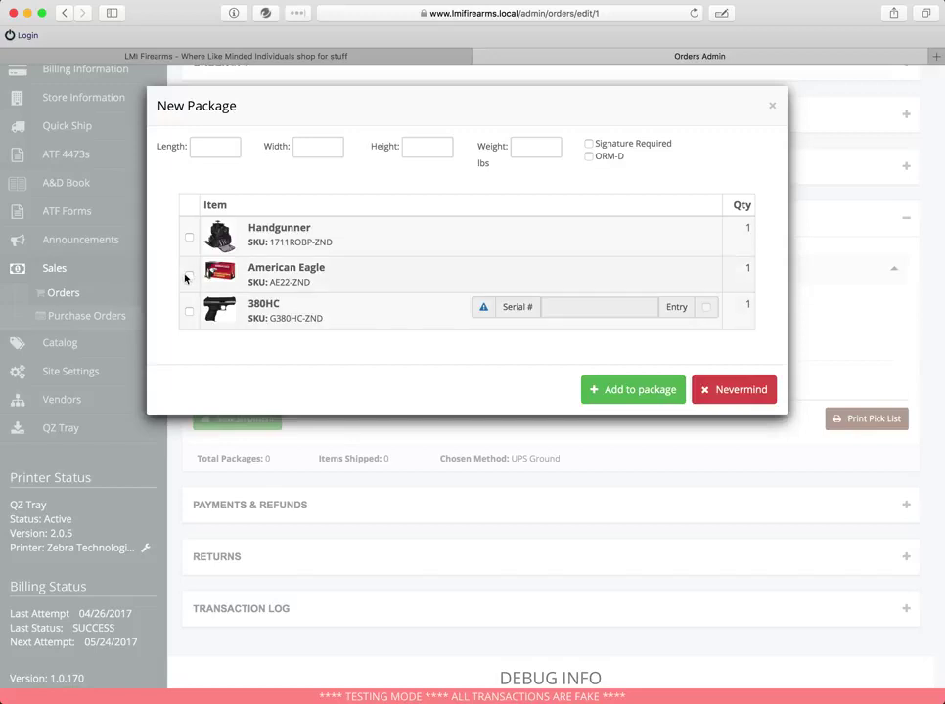
Step: Select the American Eagle ammunition, try adding the Handgunner bag to the same package, and deselect the ammunition
{"action": "left_click", "coordinate": [189, 275]}
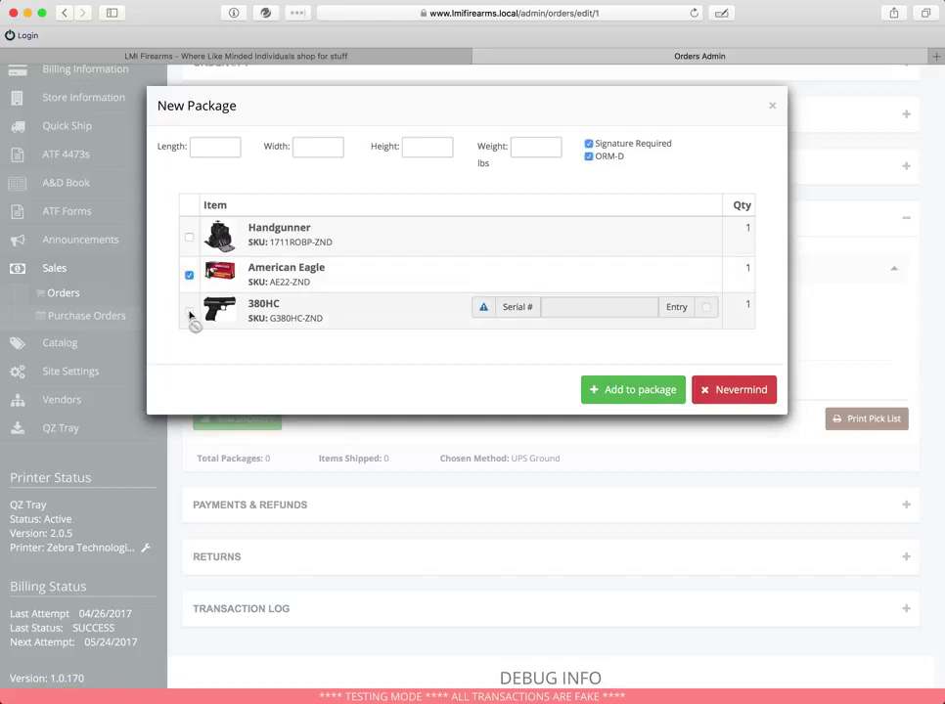
{"action": "left_click", "coordinate": [189, 239]}
{"action": "left_click", "coordinate": [189, 239]}
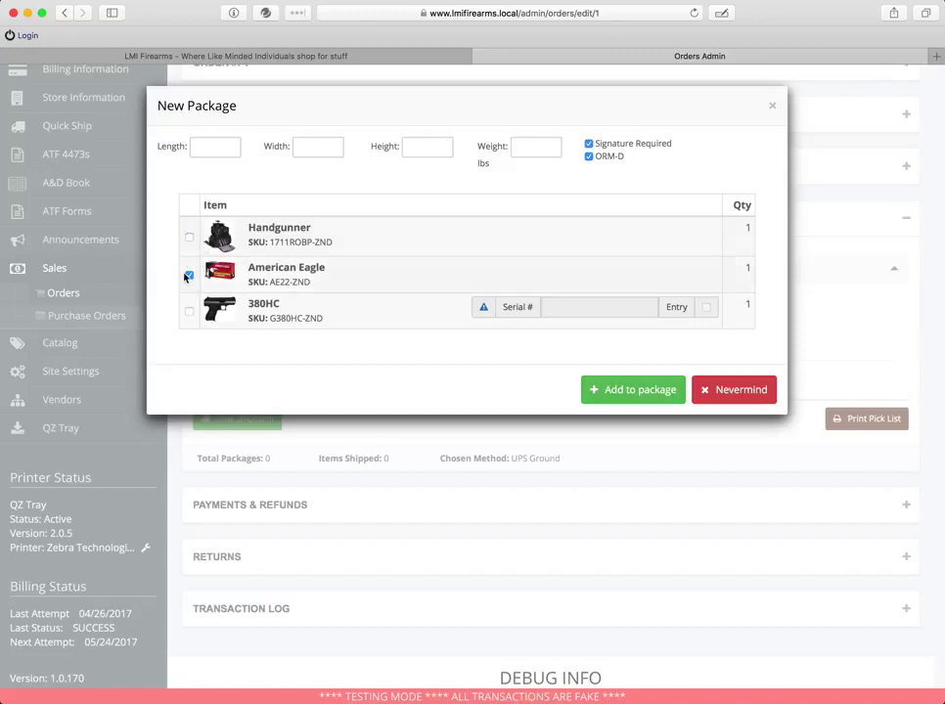
{"action": "left_click", "coordinate": [189, 274]}
Step: Select the 380HC handgun and try to enable its A&D Book disposition entry with serial number blaqblabla
{"action": "left_click", "coordinate": [190, 313]}
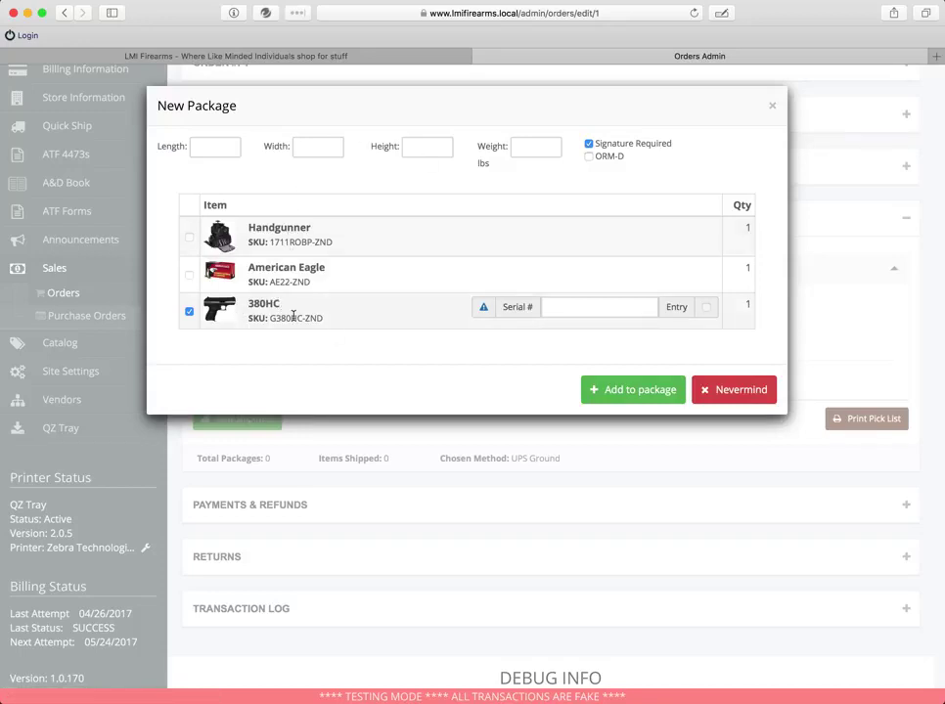
{"action": "left_click", "coordinate": [560, 310]}
{"action": "type", "text": "blaqblabla"}
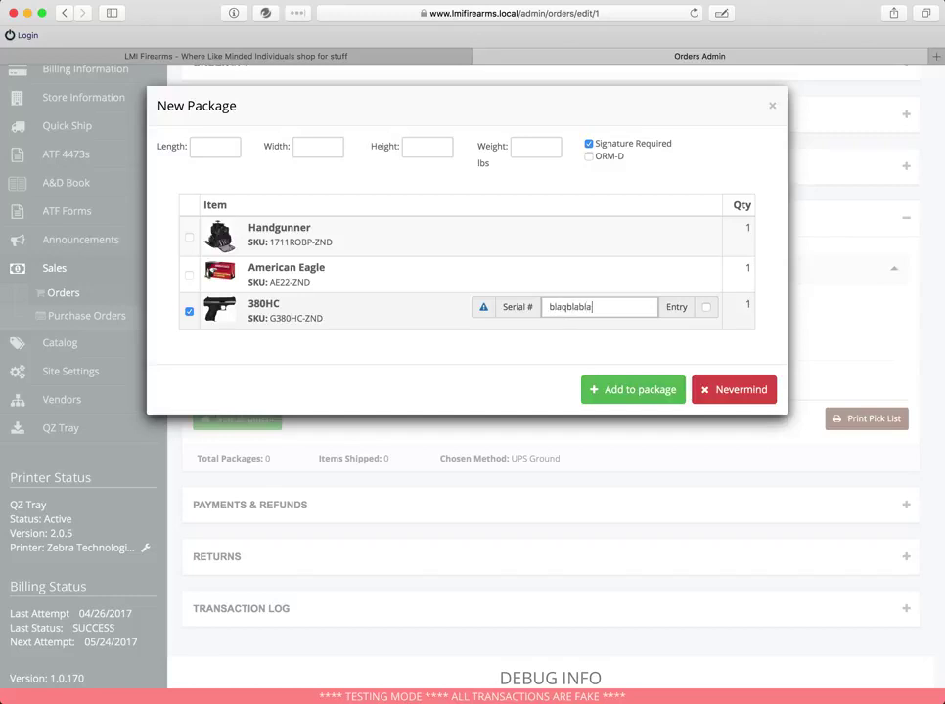
{"action": "left_click", "coordinate": [708, 309]}
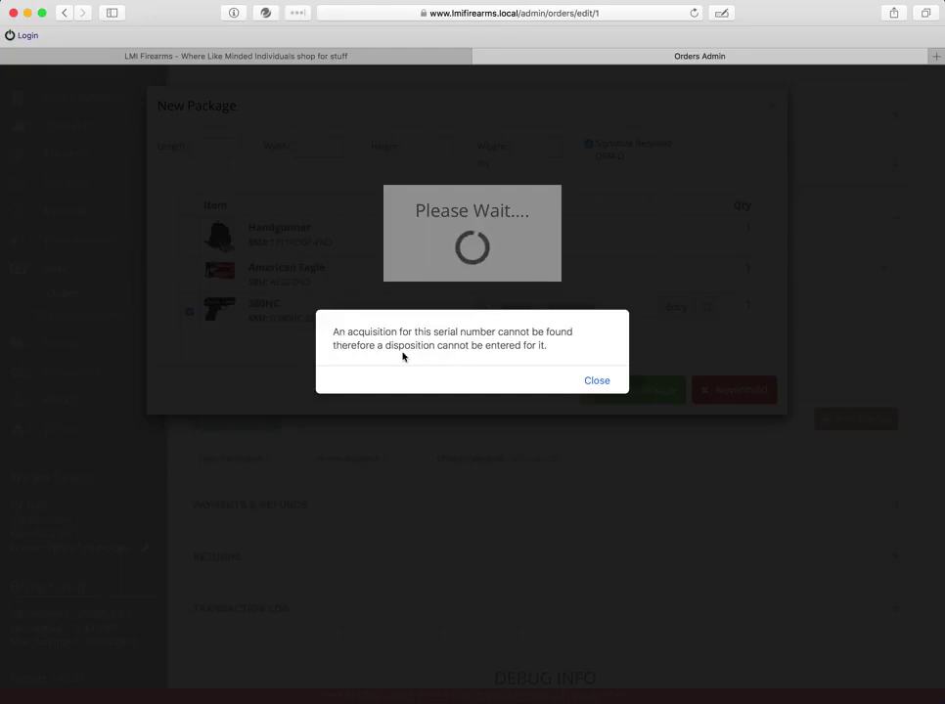
{"action": "left_click", "coordinate": [597, 380]}
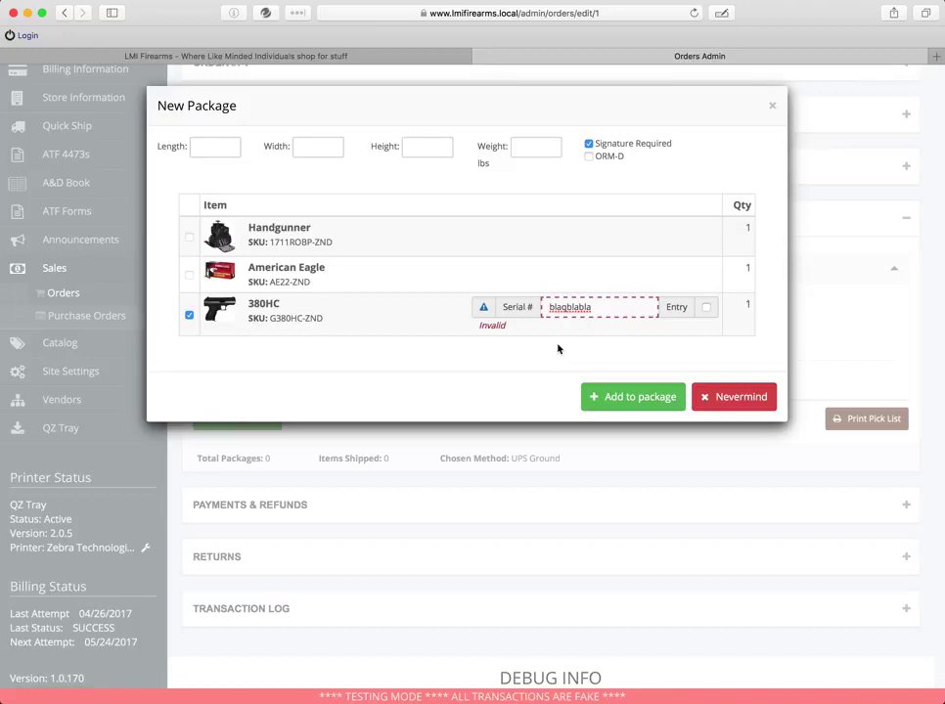
Step: Replace the 380HC's serial number with IJ20 and enable its A&D Book disposition entry
{"action": "left_click_drag", "start_coordinate": [603, 306], "coordinate": [518, 297]}
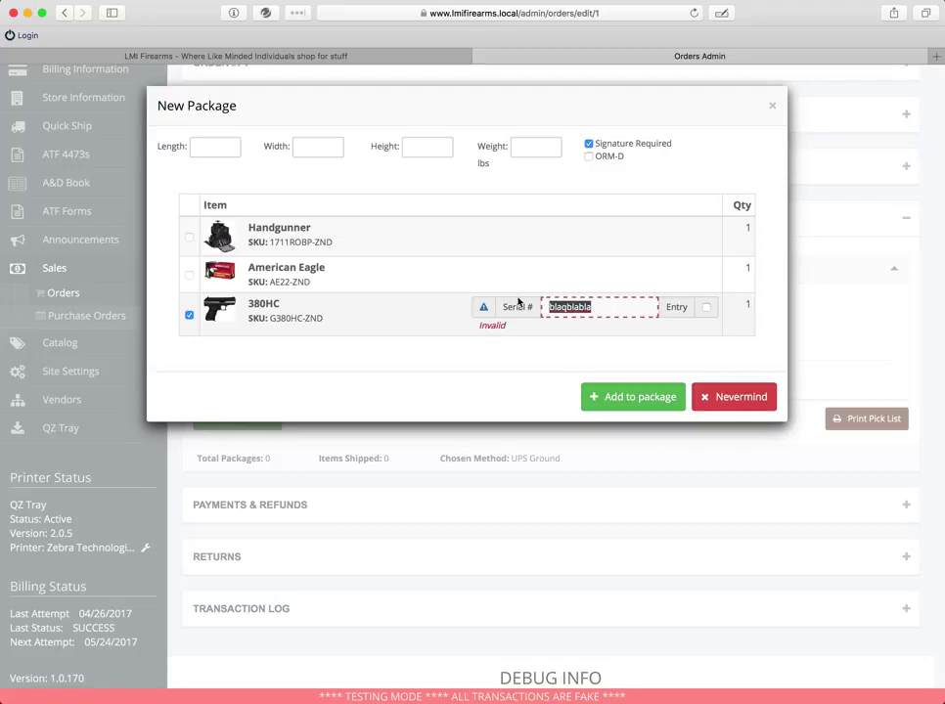
{"action": "type", "text": "IJ20"}
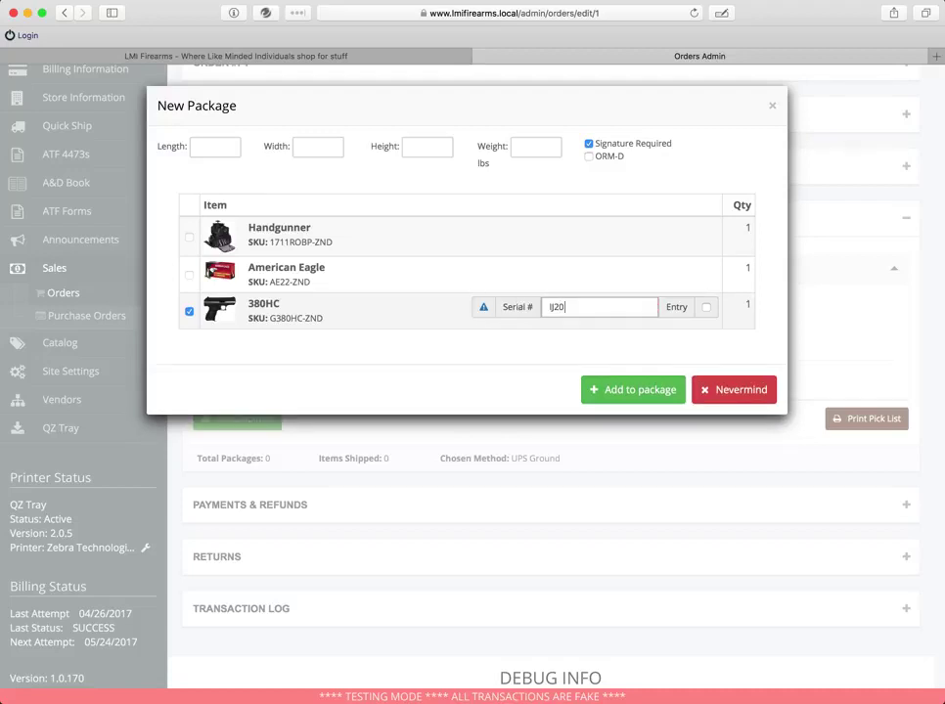
{"action": "left_click", "coordinate": [706, 307]}
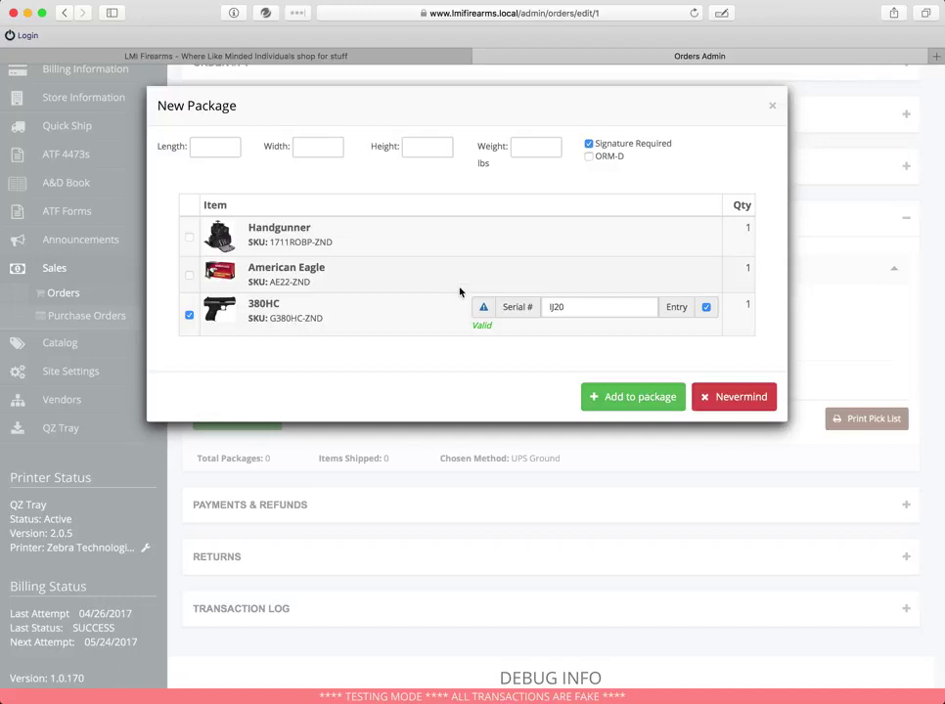
Step: Read the A&D Book Disposition Entry notes on acquisitions, corrections, cancelled orders and in-person pickups
{"action": "left_click", "coordinate": [483, 308]}
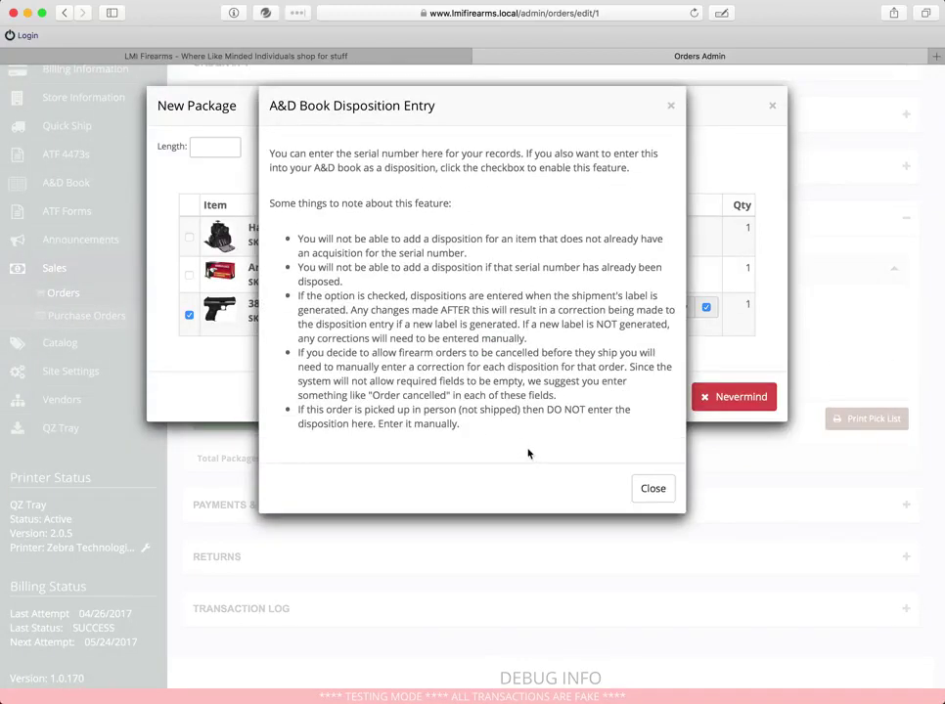
{"action": "left_click", "coordinate": [671, 105]}
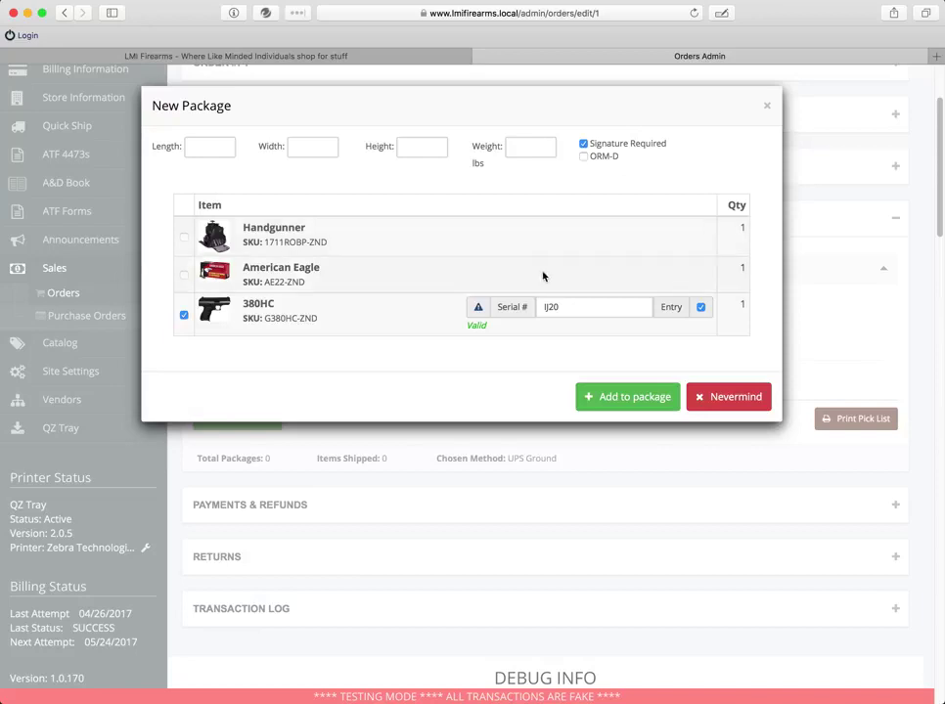
{"action": "left_click", "coordinate": [478, 307]}
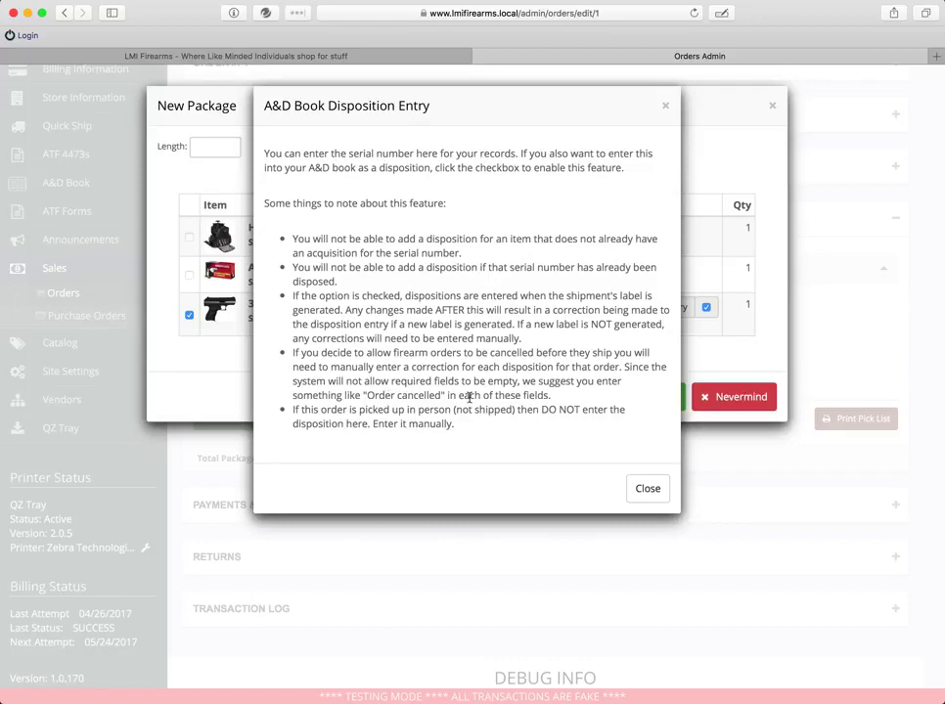
{"action": "left_click", "coordinate": [666, 109]}
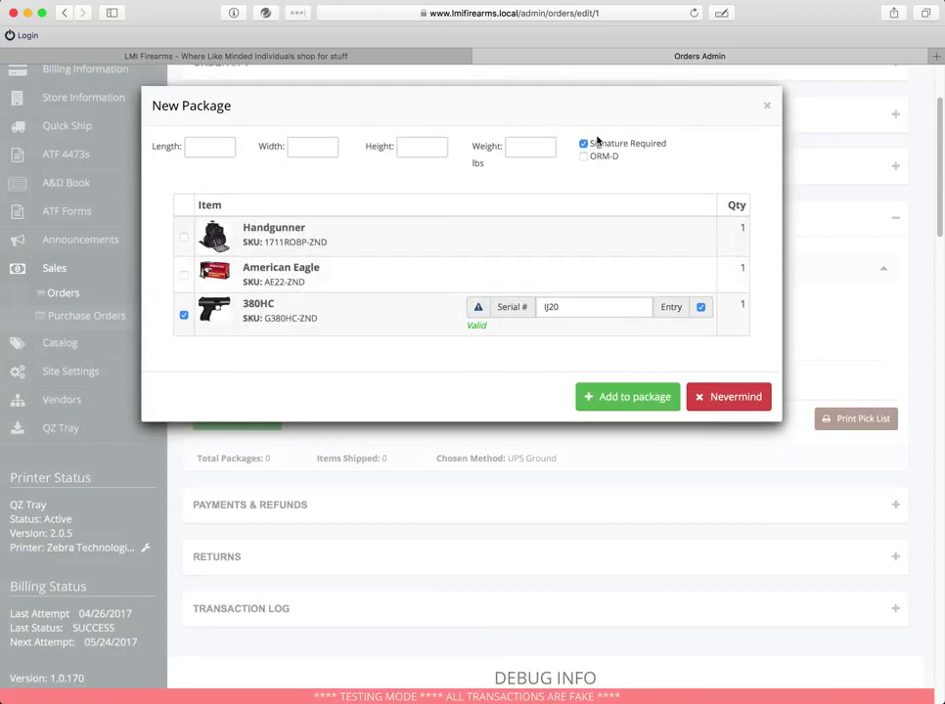
Step: Switch the package selection from the 380HC to the American Eagle ammunition, and clear that selection as well
{"action": "left_click", "coordinate": [184, 315]}
{"action": "left_click", "coordinate": [184, 276]}
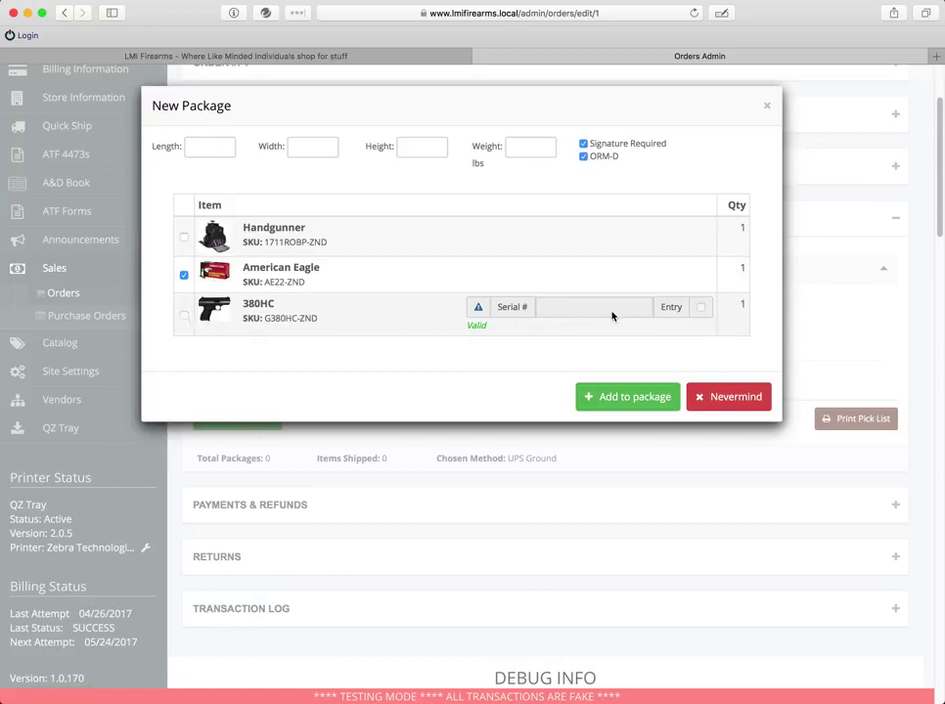
{"action": "left_click", "coordinate": [184, 275]}
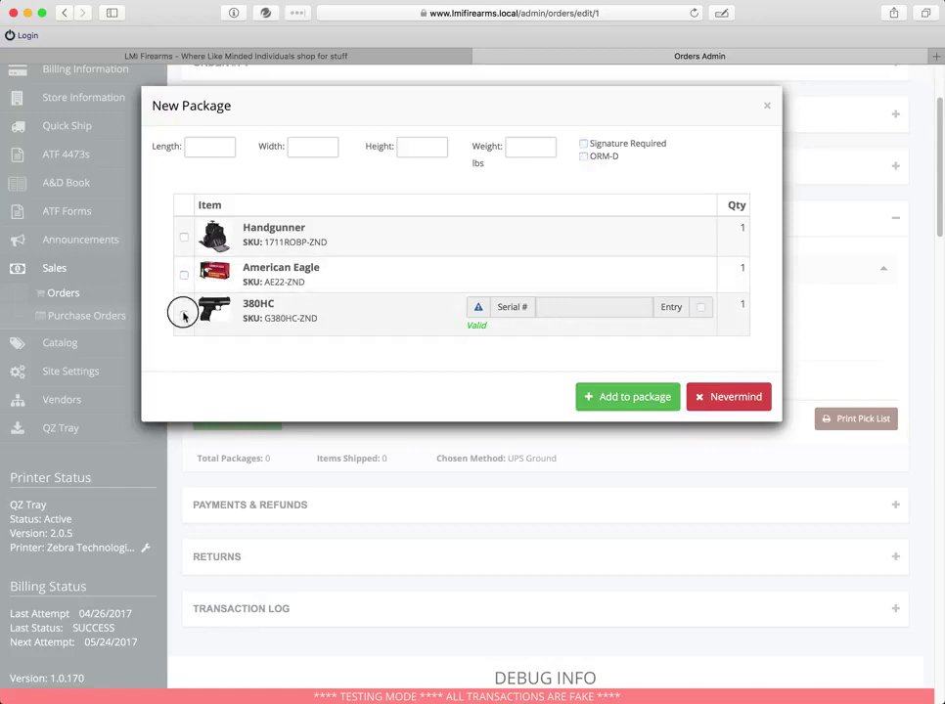
Step: Reselect the 380HC with serial number zxczxc and no disposition entry, deselect it, and discard the new package
{"action": "left_click", "coordinate": [183, 315]}
{"action": "left_click", "coordinate": [591, 306]}
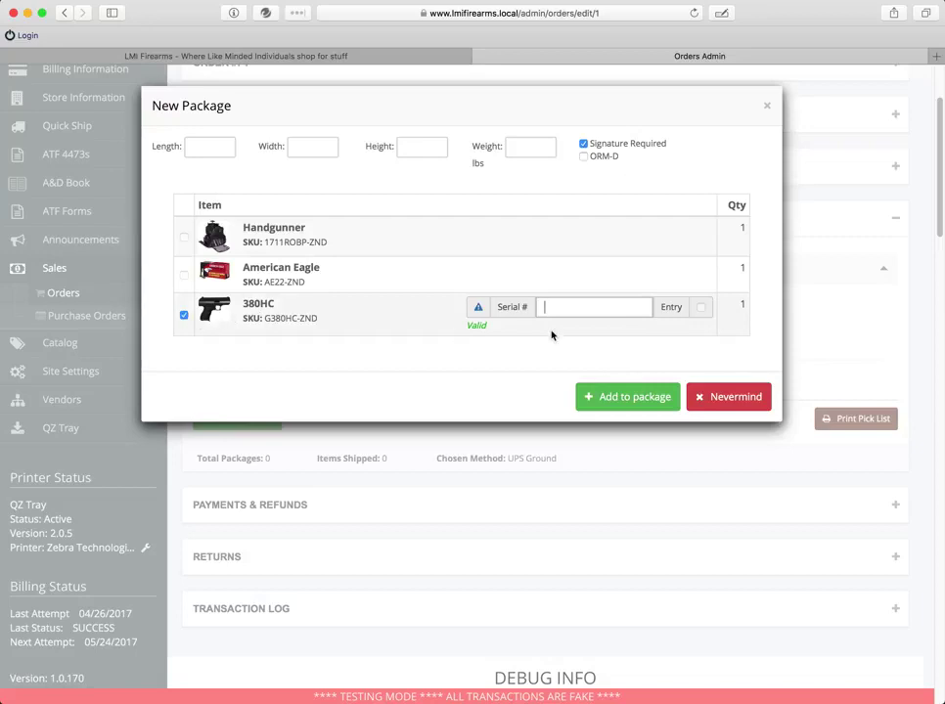
{"action": "type", "text": "zxczxc"}
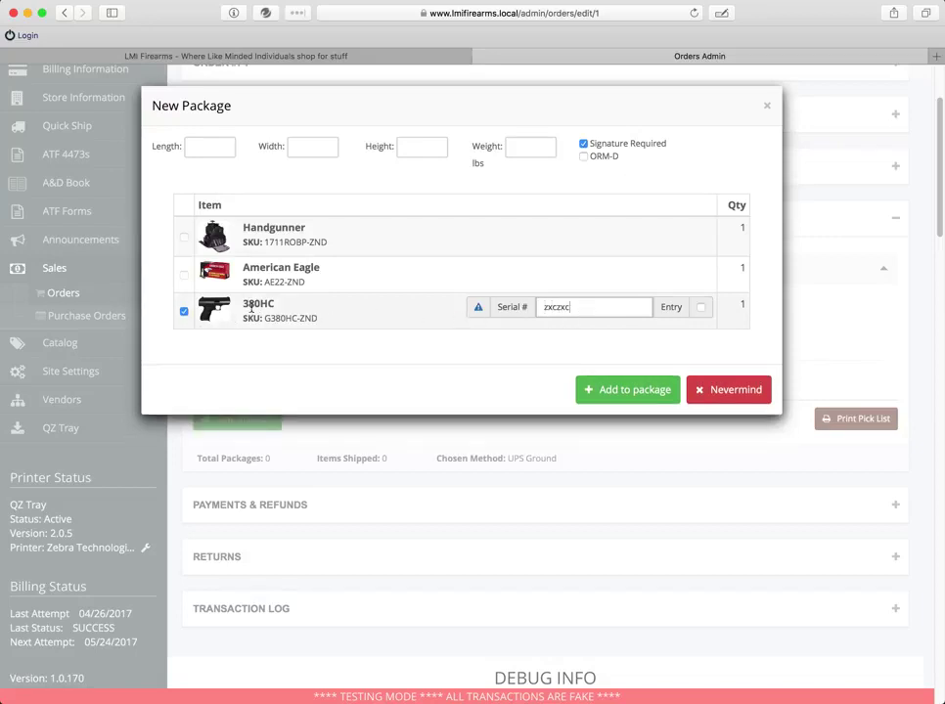
{"action": "left_click", "coordinate": [184, 311]}
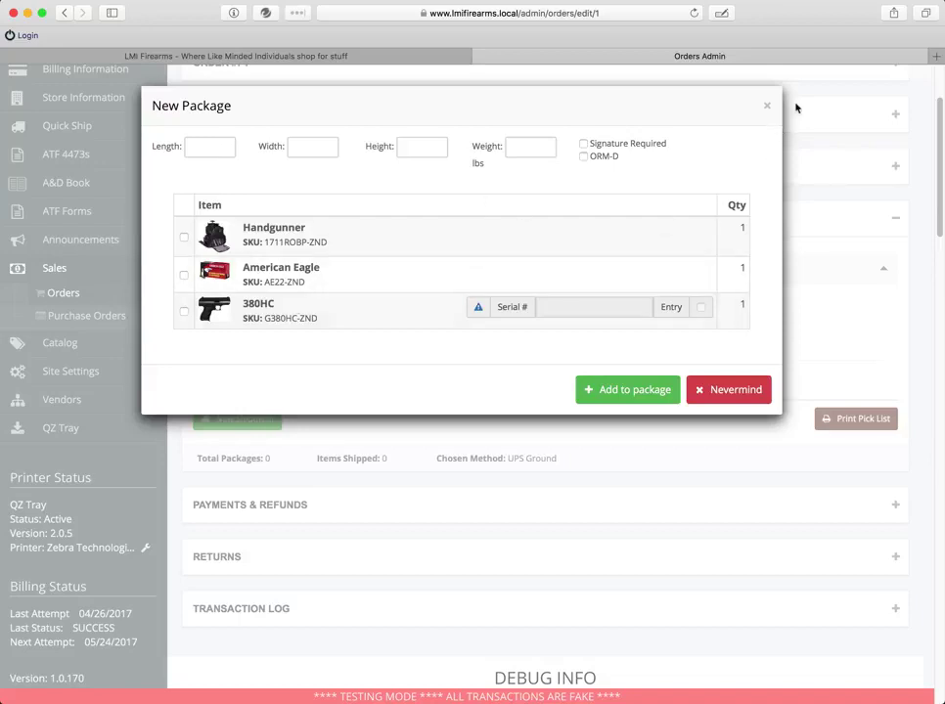
{"action": "left_click", "coordinate": [768, 106]}
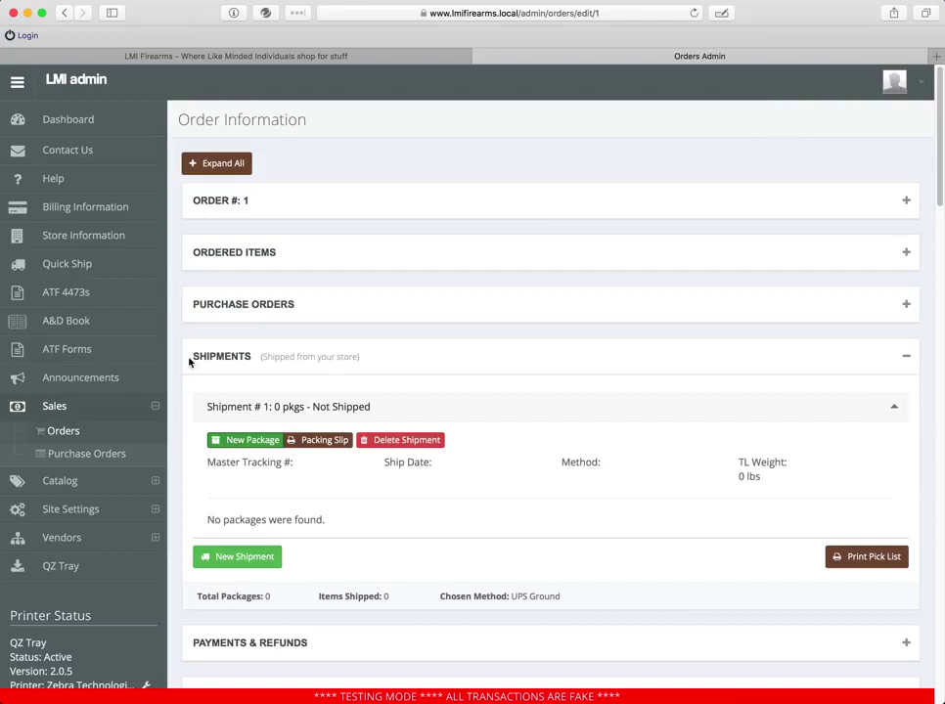
Step: Open the $821.93 order from the orders list and review its billing, shipping and FFL details
{"action": "left_click", "coordinate": [68, 431]}
{"action": "left_click", "coordinate": [892, 335]}
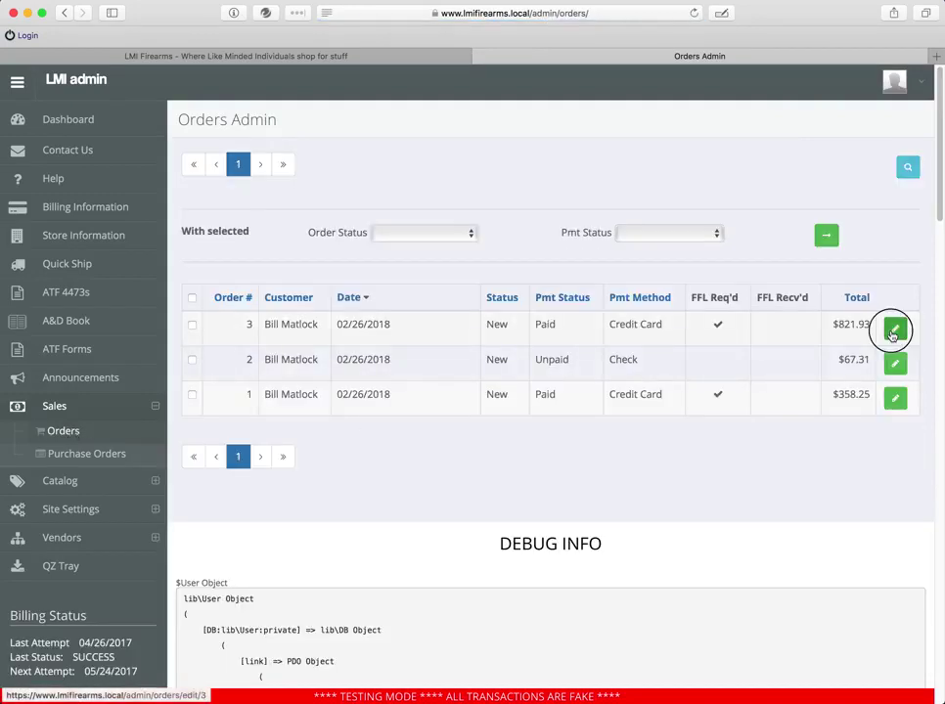
{"action": "left_click", "coordinate": [907, 201]}
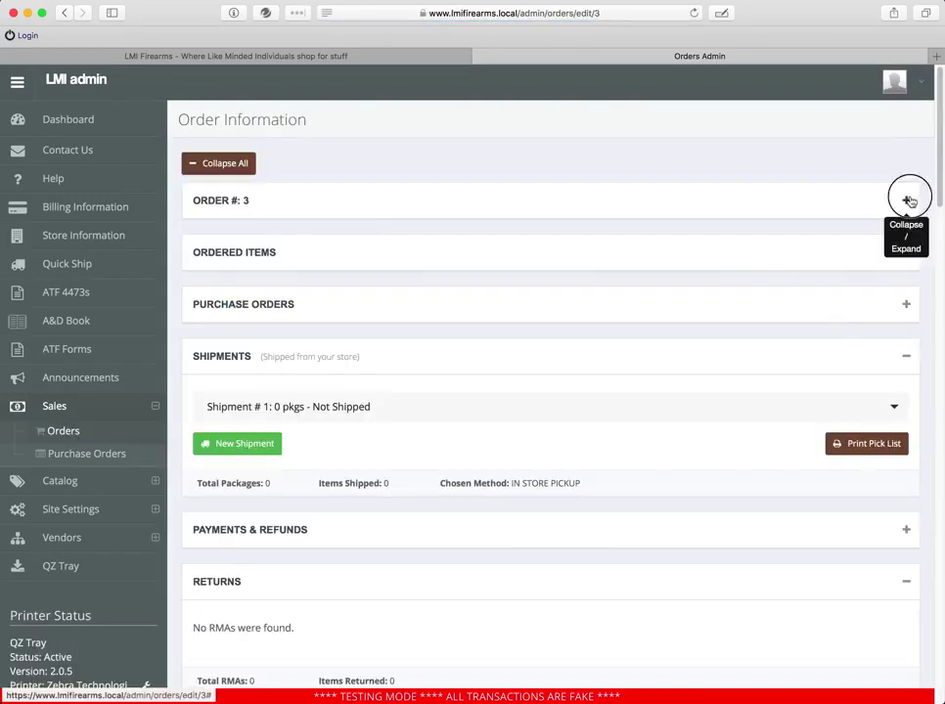
{"action": "scroll", "coordinate": [679, 316], "scroll_direction": "down", "scroll_amount": 3}
{"action": "scroll", "coordinate": [646, 319], "scroll_direction": "up", "scroll_amount": 2}
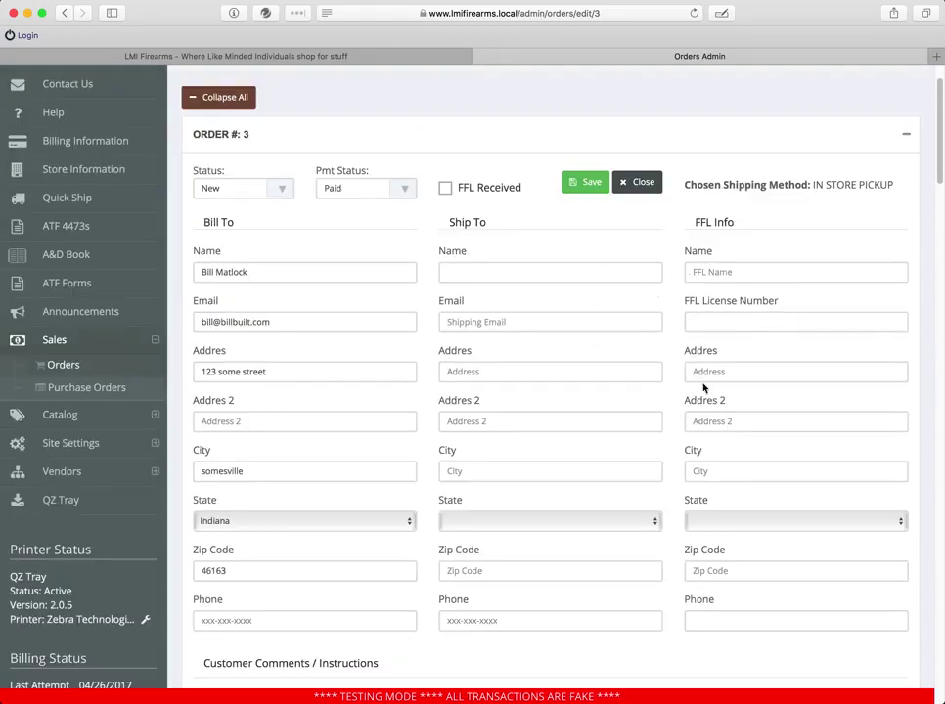
{"action": "scroll", "coordinate": [697, 399], "scroll_direction": "up", "scroll_amount": 2}
{"action": "left_click", "coordinate": [905, 202]}
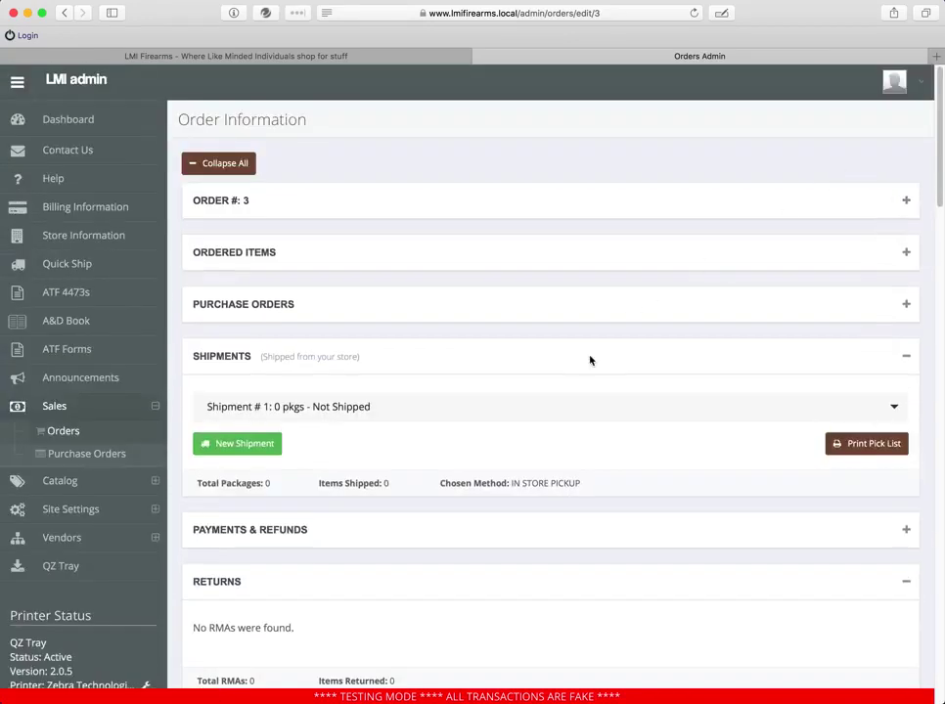
Step: Expand Shipment # 1 of the in-store pickup order and start a new package for it
{"action": "left_click", "coordinate": [246, 409]}
{"action": "scroll", "coordinate": [362, 396], "scroll_direction": "down", "scroll_amount": 1}
{"action": "left_click", "coordinate": [257, 431]}
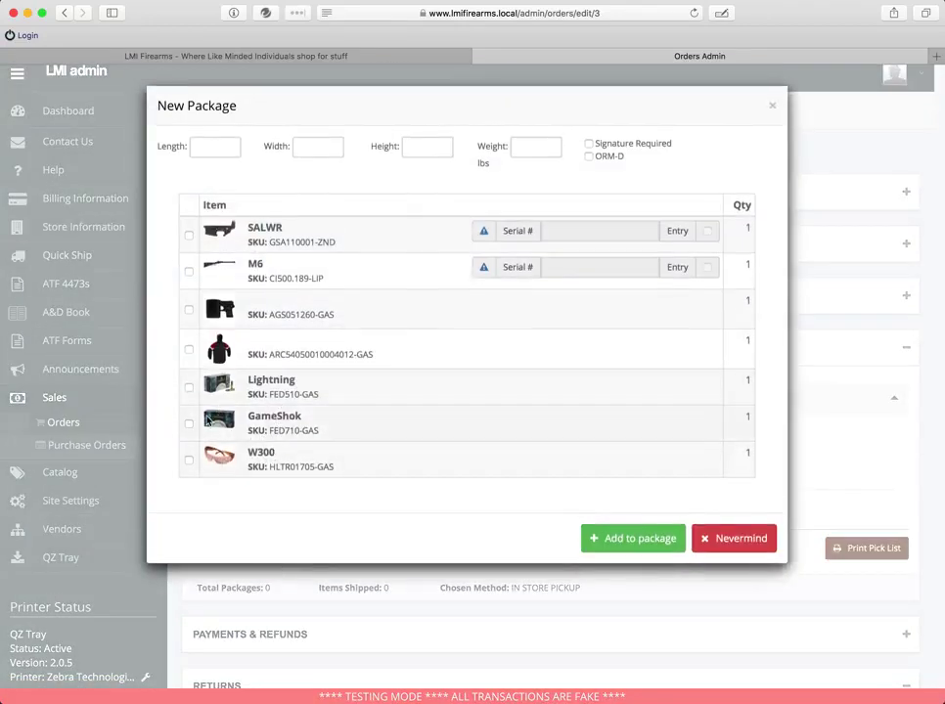
Step: Select the Lightning and GameShok ammunition together for the package, and deselect both items
{"action": "left_click", "coordinate": [188, 424]}
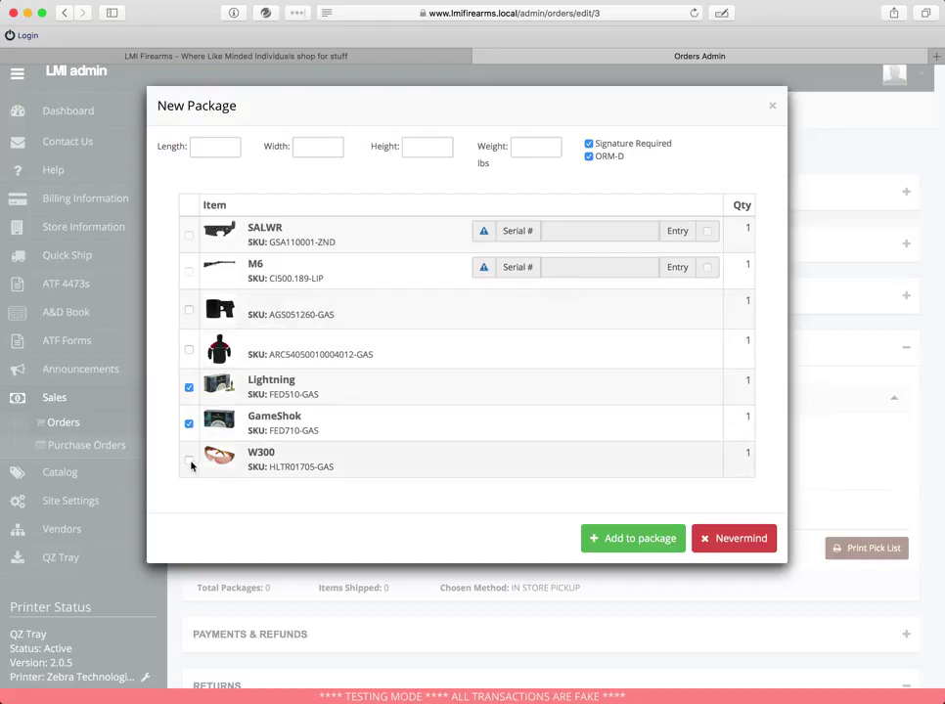
{"action": "left_click", "coordinate": [189, 386]}
{"action": "left_click", "coordinate": [189, 423]}
Step: Select the M6 and SALWR firearms together for the package, deselect both, and cancel the new package
{"action": "left_click", "coordinate": [189, 272]}
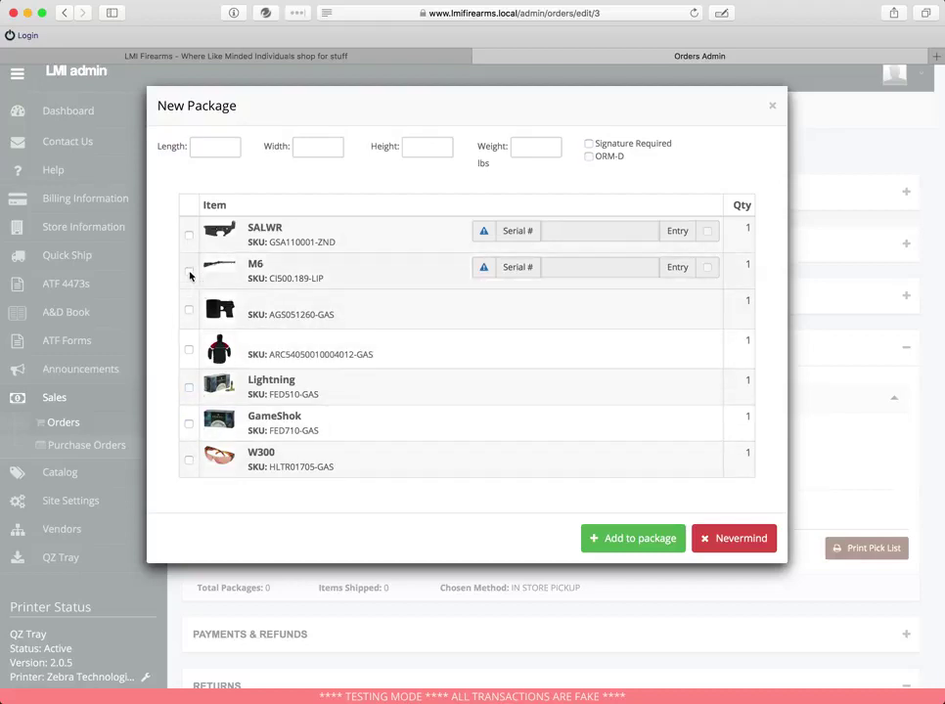
{"action": "left_click", "coordinate": [188, 236]}
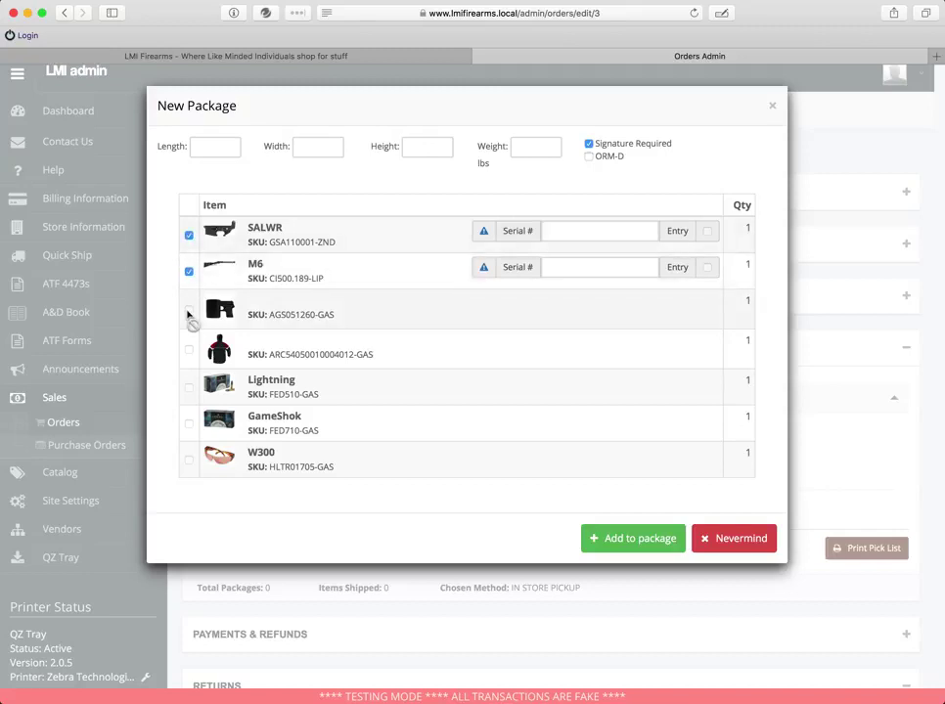
{"action": "left_click", "coordinate": [189, 271]}
{"action": "left_click", "coordinate": [189, 235]}
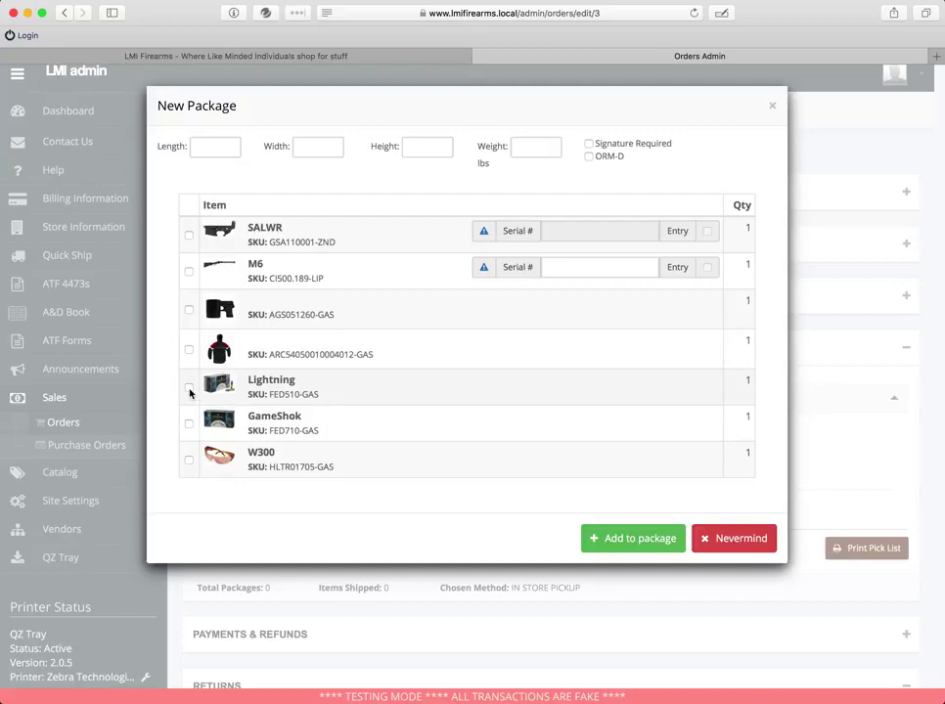
{"action": "left_click", "coordinate": [739, 536]}
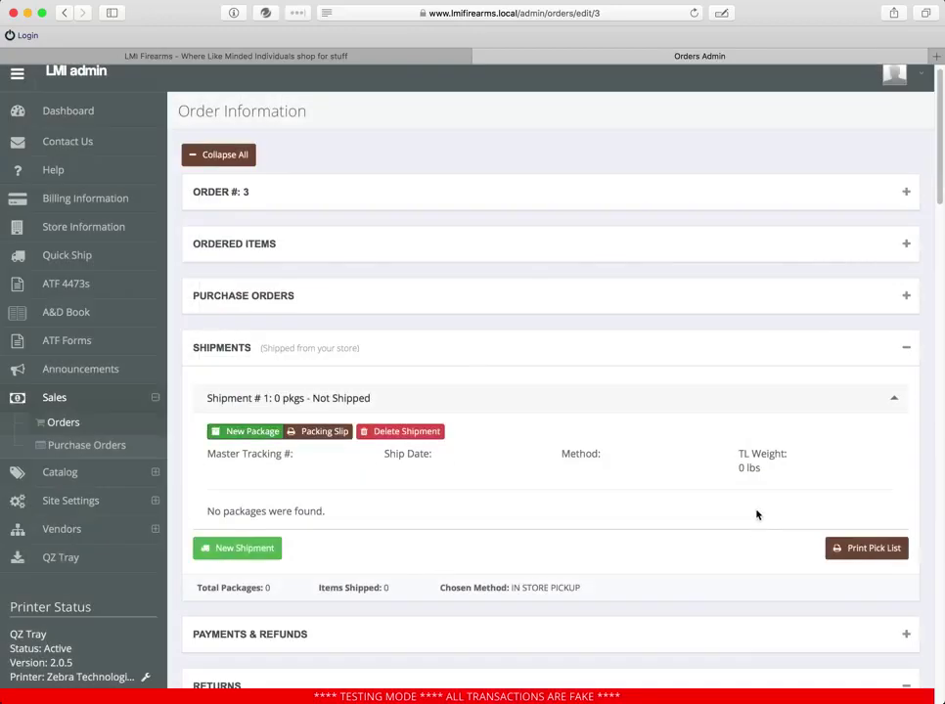